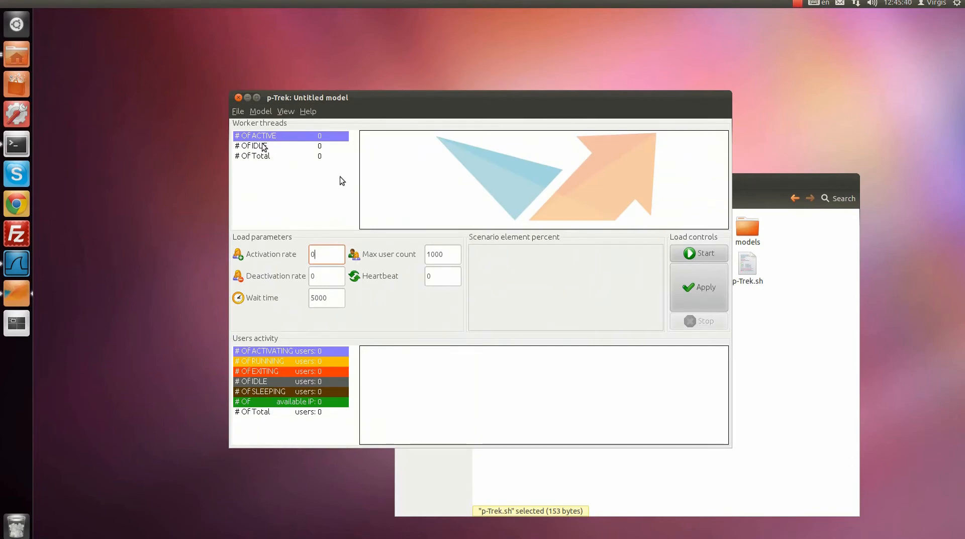
# Open the settings for additional servers and enable use of the Diameter peer server
pyautogui.click(239, 111)
pyautogui.click(248, 161)
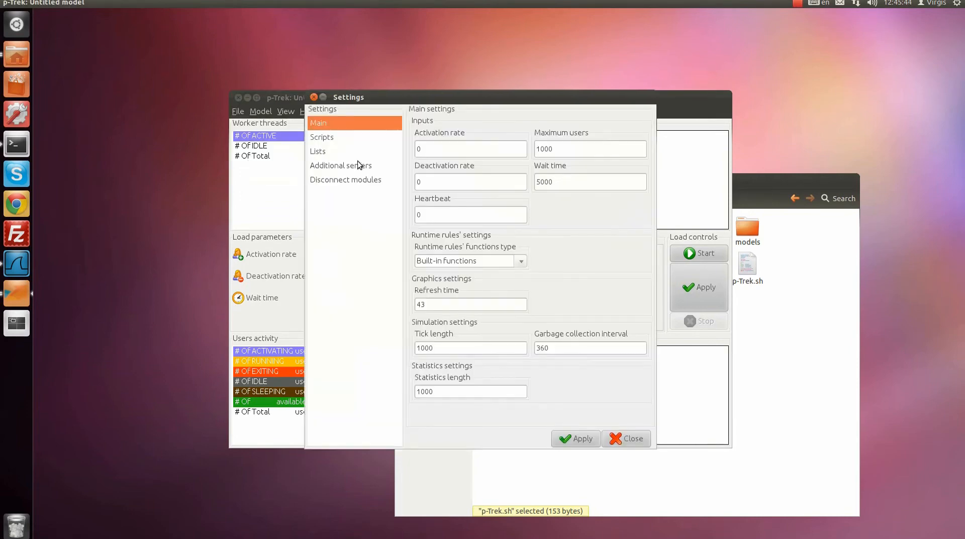
pyautogui.click(363, 165)
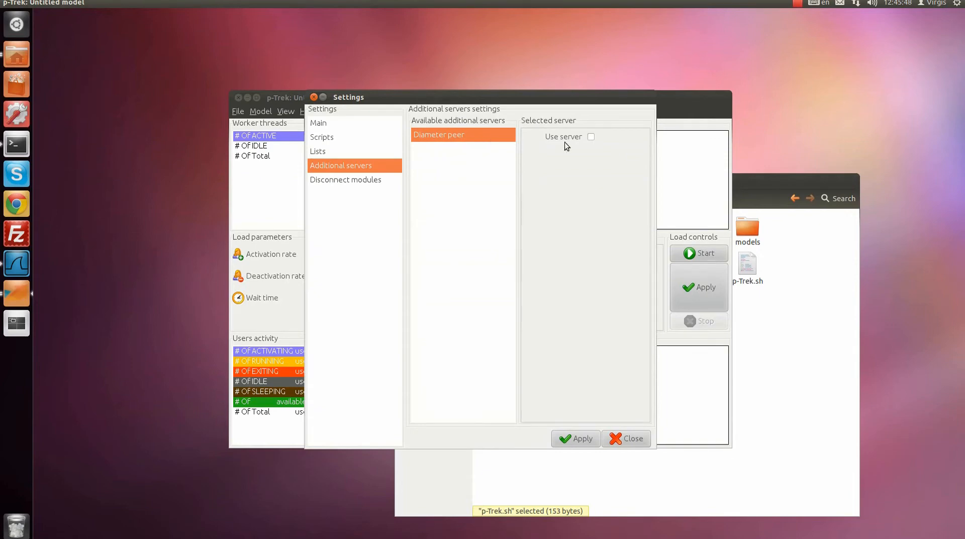
pyautogui.click(591, 136)
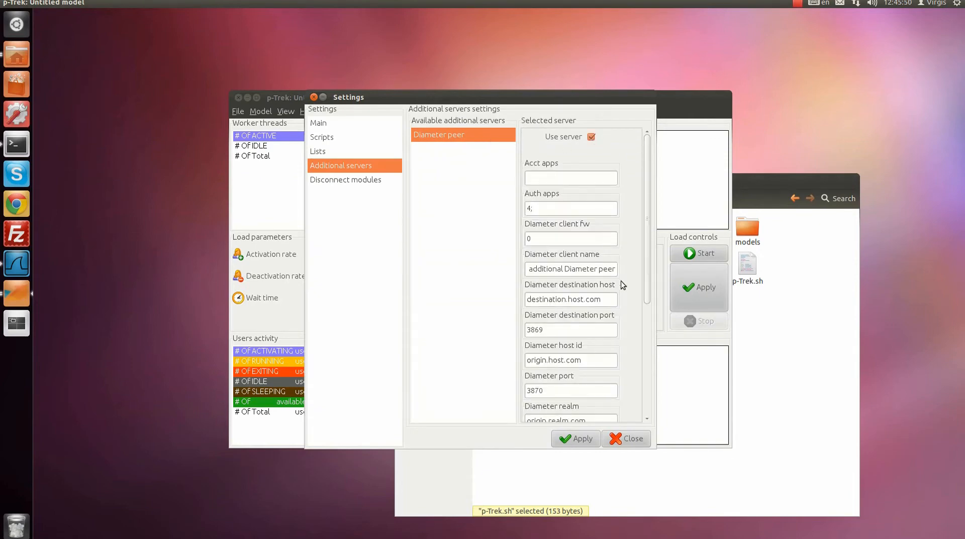
# Examine the Diameter peer's Acct apps, Auth apps, Vendor Acct apps, Vendor Auth apps and client name settings
pyautogui.moveTo(647, 241)
pyautogui.mouseDown()
pyautogui.moveTo(641, 398)
pyautogui.moveTo(649, 230)
pyautogui.mouseUp()
pyautogui.moveTo(561, 208); pyautogui.dragTo(501, 212)
pyautogui.click(546, 181)
pyautogui.moveTo(648, 210); pyautogui.dragTo(626, 354)
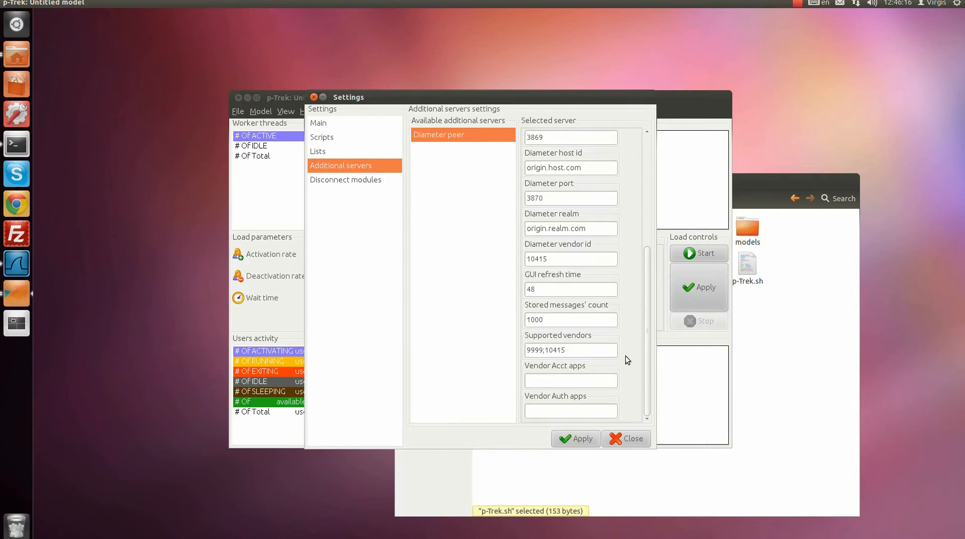
pyautogui.click(563, 382)
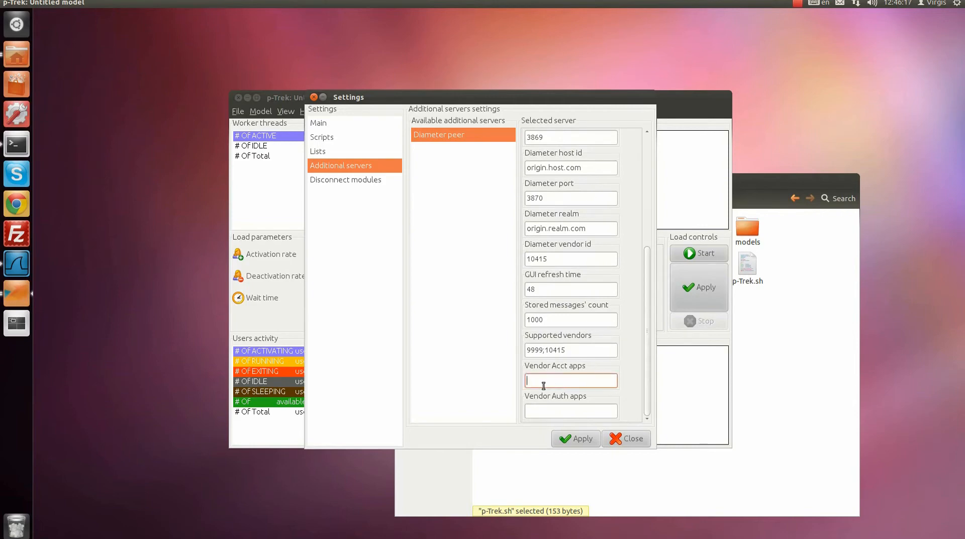
pyautogui.click(545, 413)
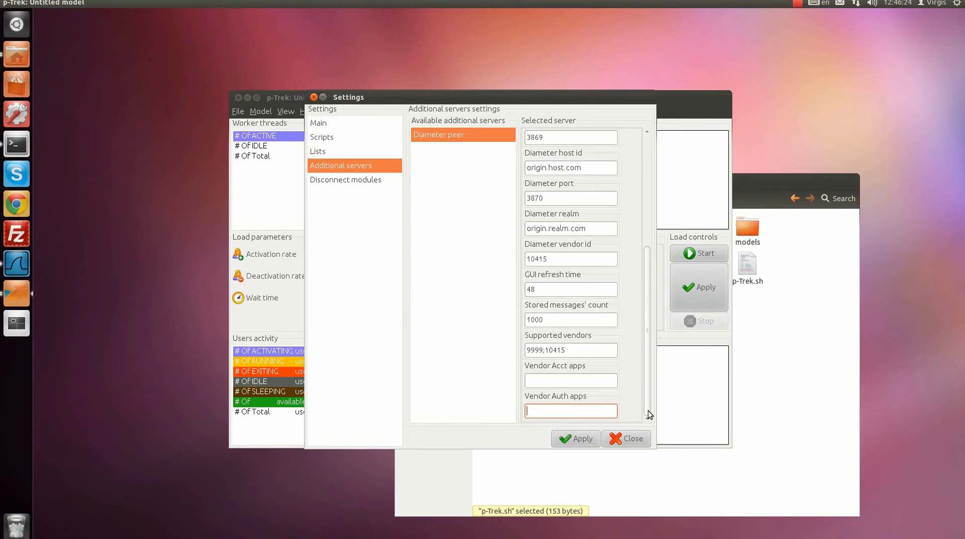
pyautogui.moveTo(648, 410); pyautogui.dragTo(649, 258)
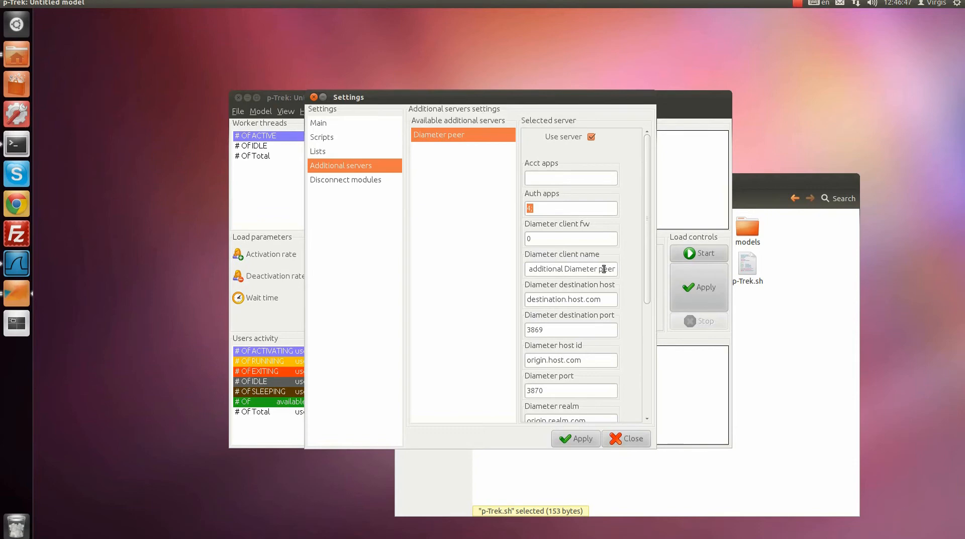
pyautogui.moveTo(605, 269); pyautogui.dragTo(480, 267)
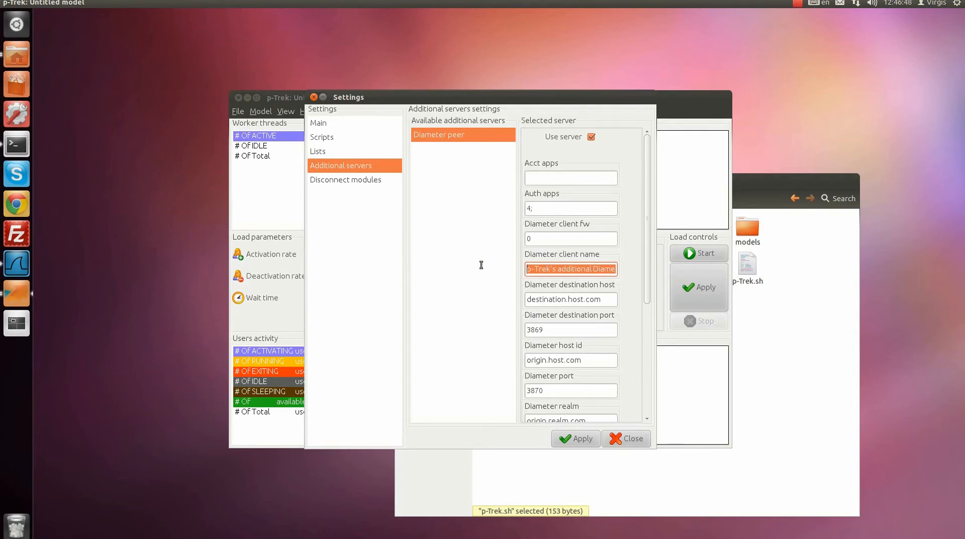
pyautogui.click(553, 271)
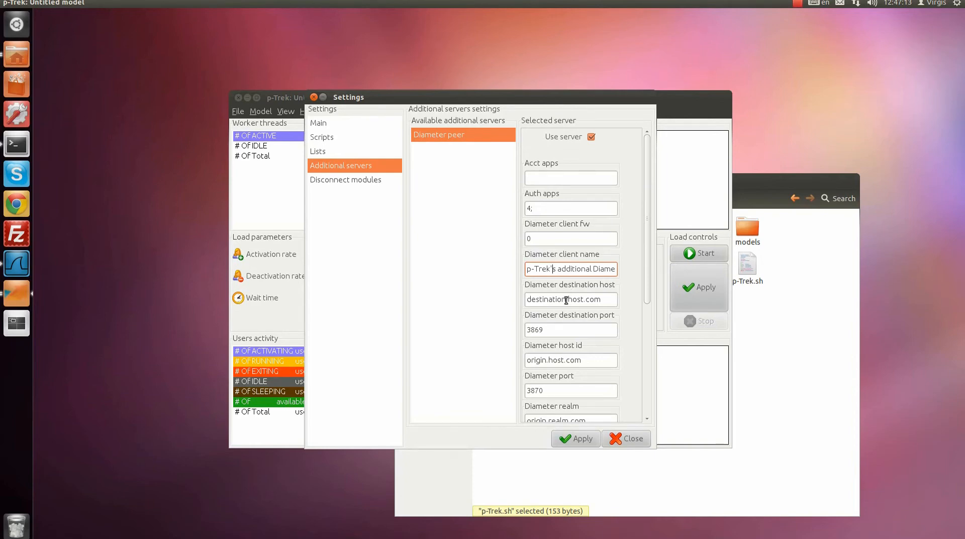
# Change the Diameter destination host to some.host.com
pyautogui.moveTo(567, 300); pyautogui.dragTo(494, 299)
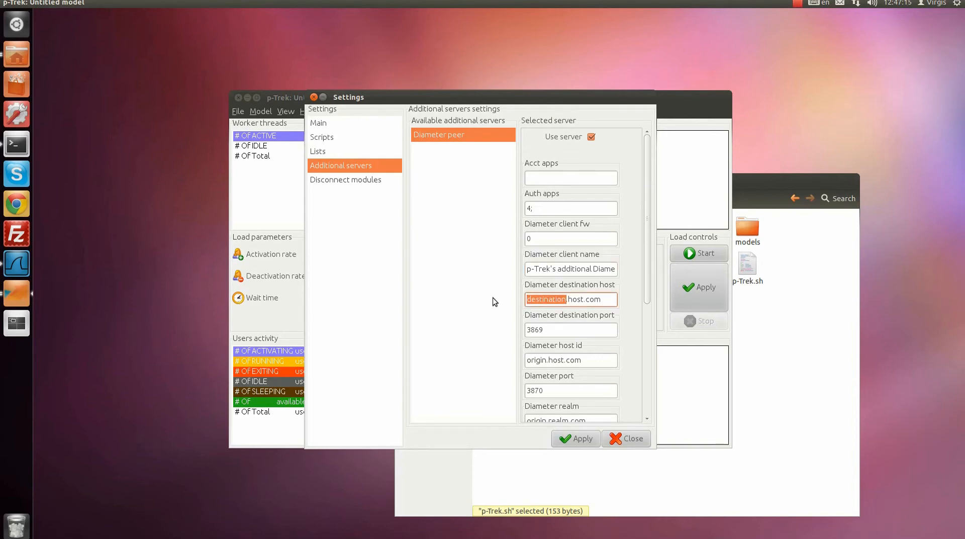
pyautogui.write('some')
pyautogui.click(576, 329)
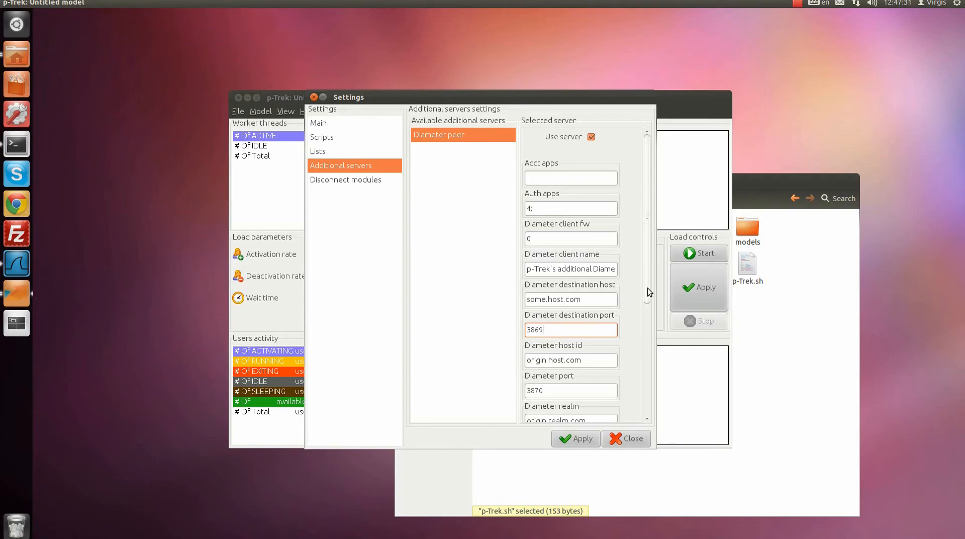
# Change the Diameter host id to my.host.com
pyautogui.moveTo(648, 288); pyautogui.dragTo(642, 337)
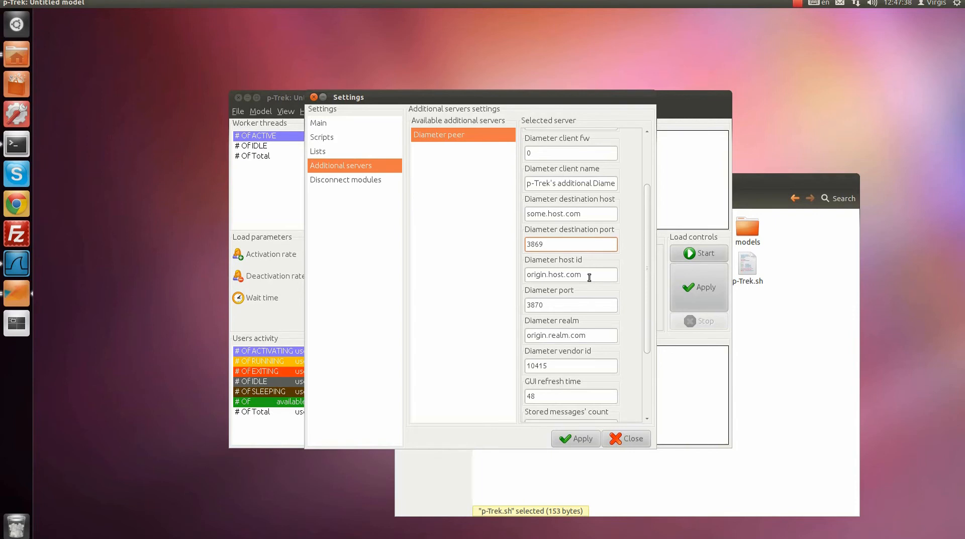
pyautogui.moveTo(546, 275); pyautogui.dragTo(488, 276)
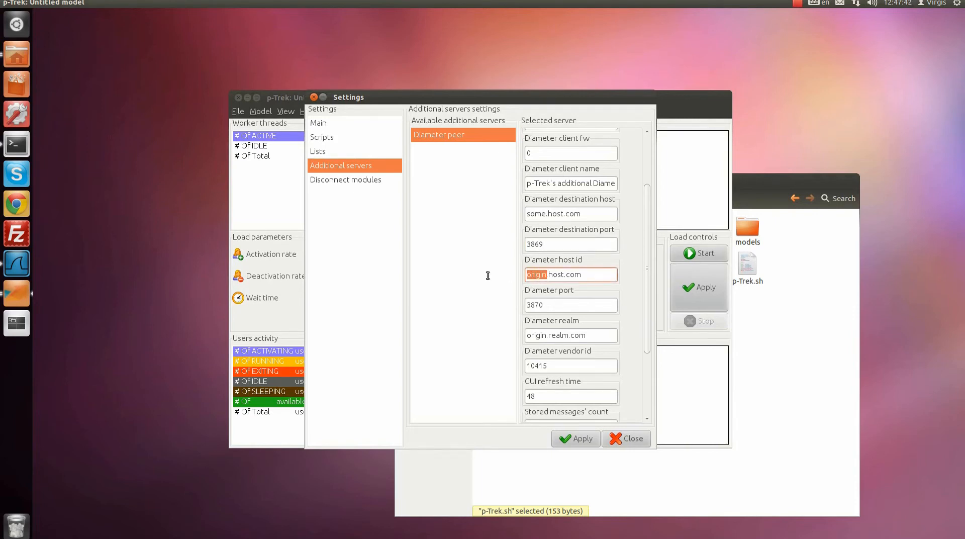
pyautogui.write('my')
# Check the Diameter port and change the Diameter realm to my.realm.com
pyautogui.click(574, 306)
pyautogui.hotkey('shift', 'Left')
pyautogui.hotkey('shift', 'Left')
pyautogui.hotkey('shift', 'Left')
pyautogui.hotkey('shift', 'Left')
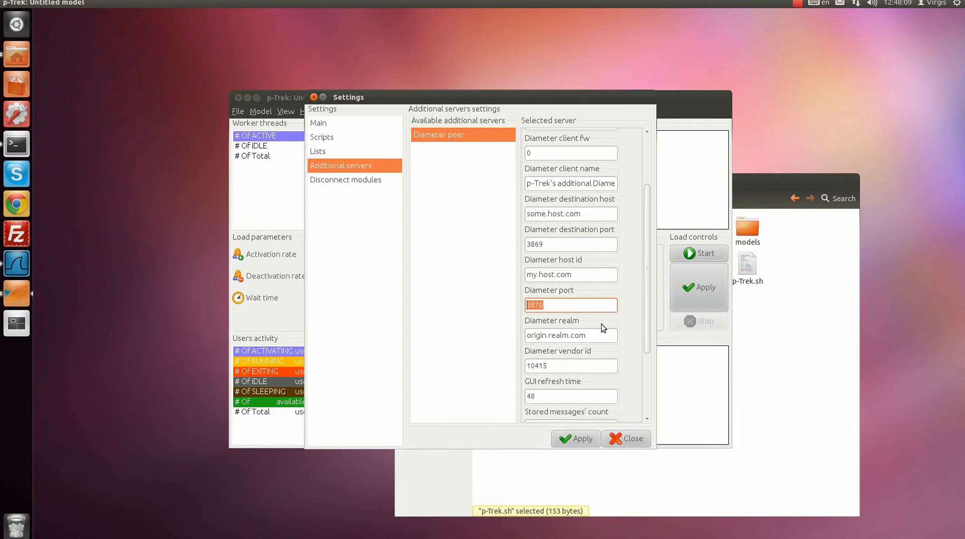
pyautogui.click(599, 336)
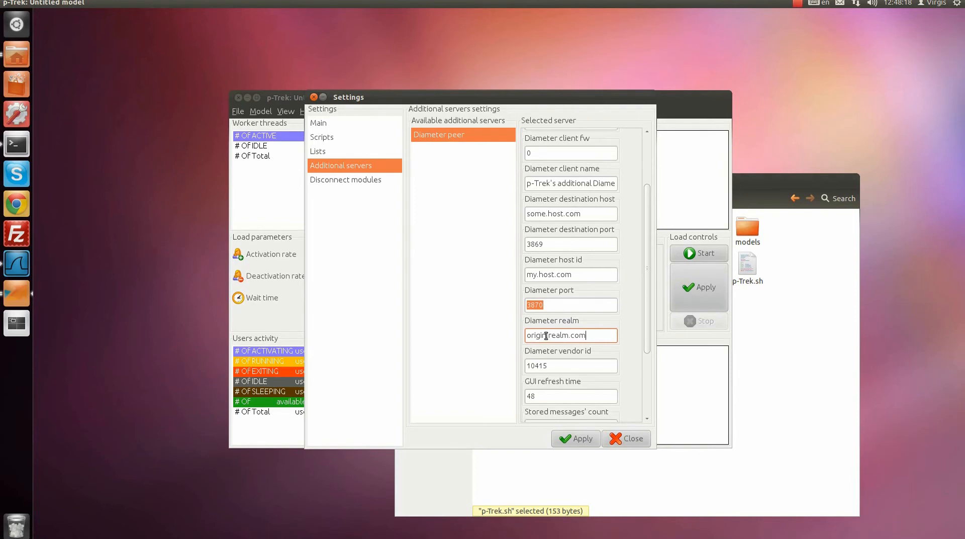
pyautogui.moveTo(545, 335); pyautogui.dragTo(524, 335)
pyautogui.write('my')
# Review the Diameter vendor id, GUI refresh time, stored messages' count and supported vendors
pyautogui.moveTo(647, 332); pyautogui.dragTo(648, 385)
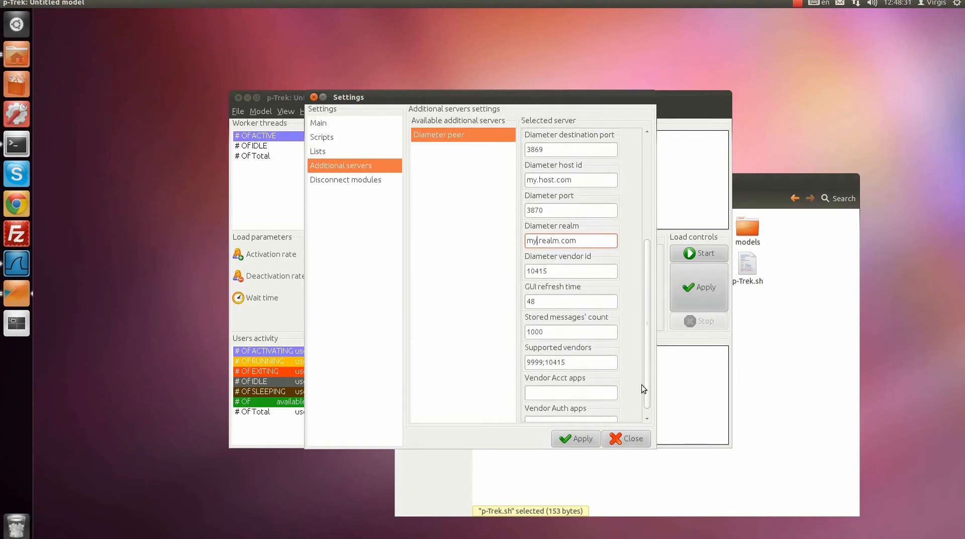
pyautogui.click(569, 276)
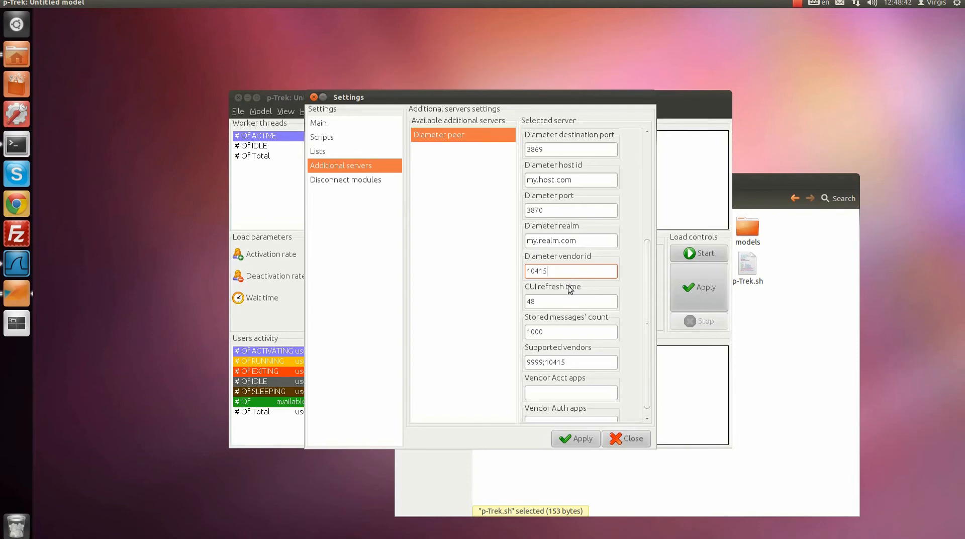
pyautogui.click(577, 301)
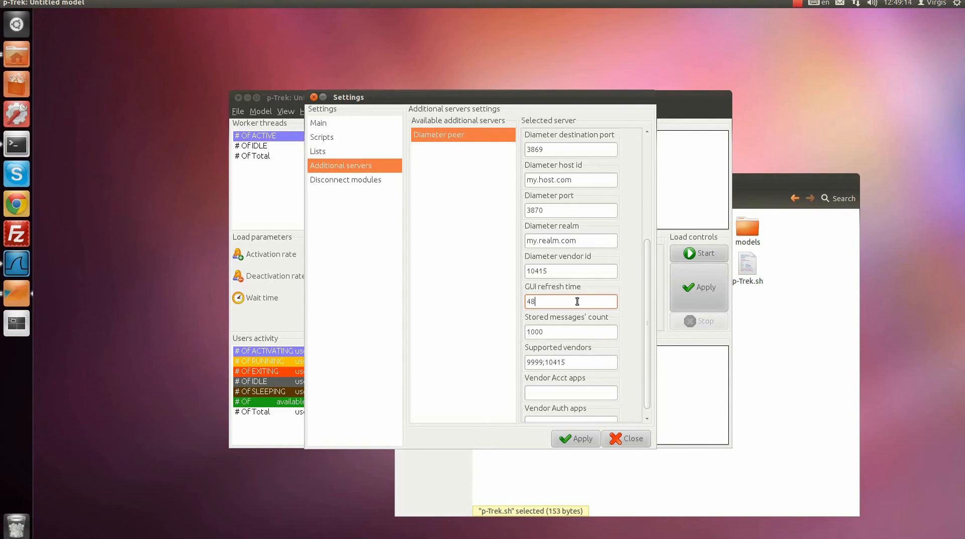
pyautogui.click(571, 334)
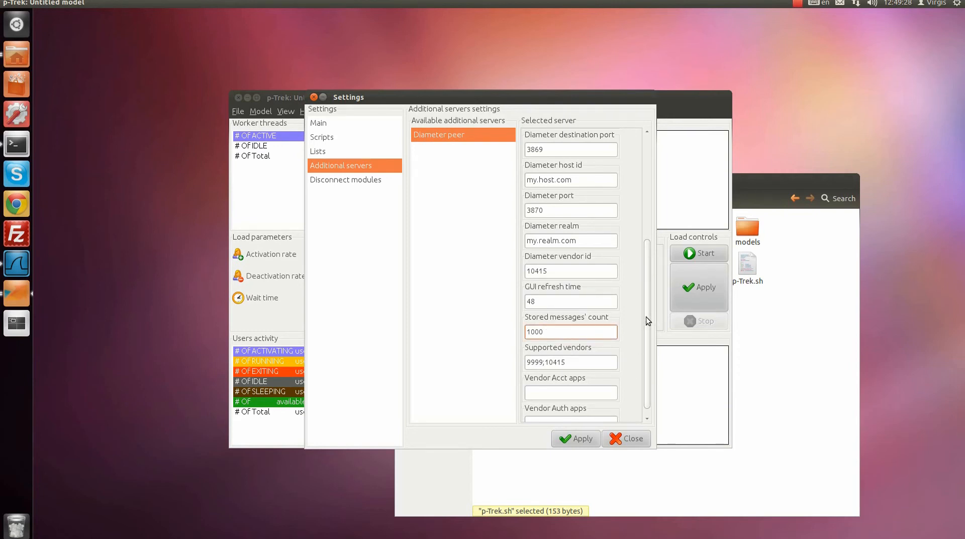
pyautogui.click(595, 365)
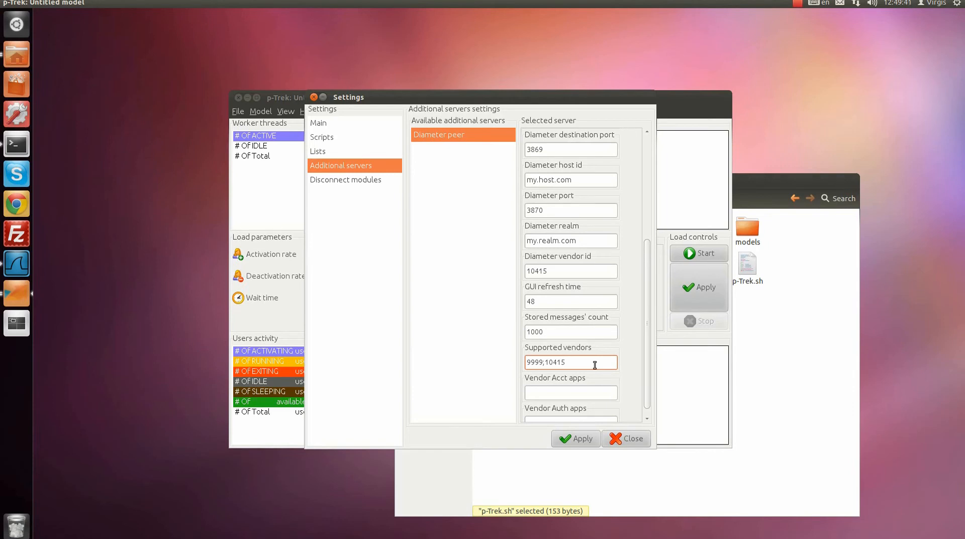
# Apply the Diameter peer settings with the server kept enabled and close the settings
pyautogui.moveTo(648, 371); pyautogui.dragTo(654, 231)
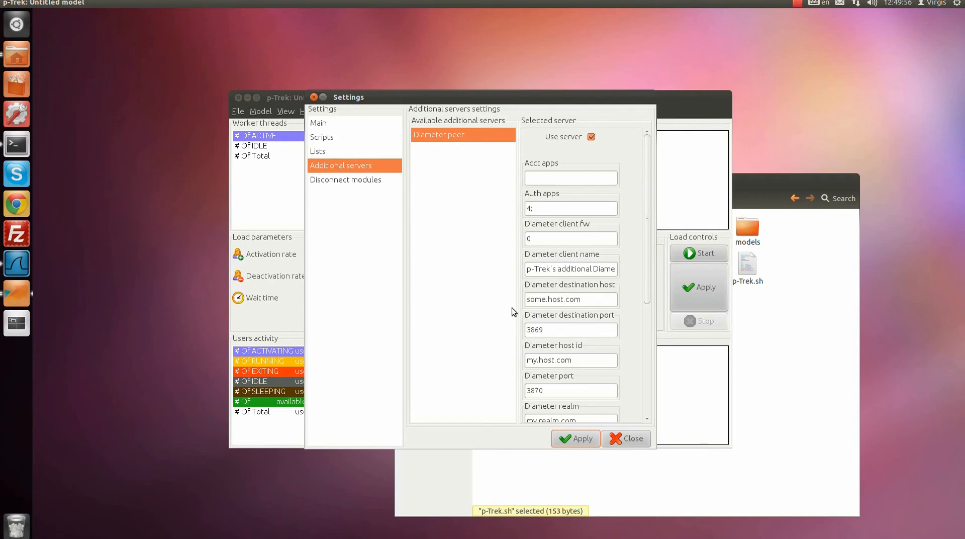
pyautogui.click(592, 138)
pyautogui.click(592, 138)
pyautogui.click(632, 440)
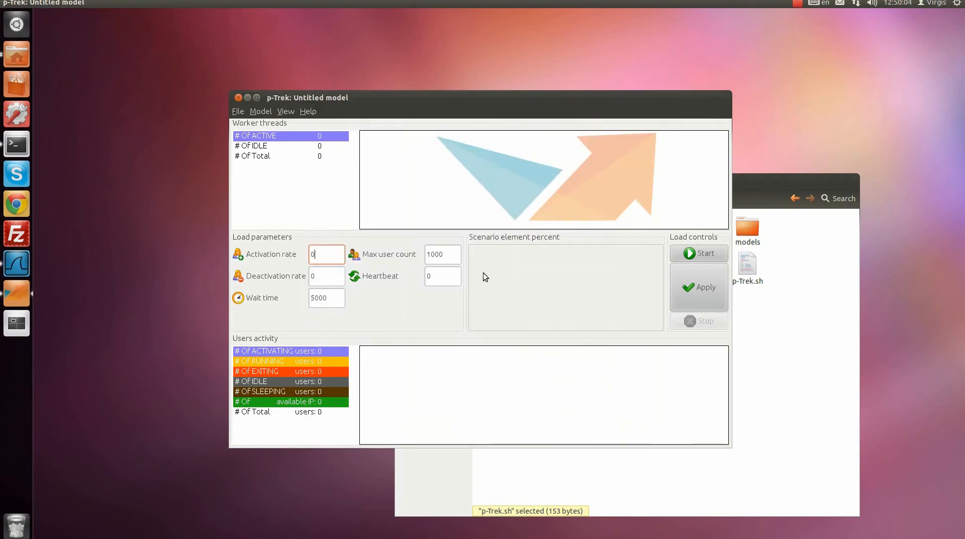
# Open the model's scenario editor and add the Credit_Control element to the traffic model scenario
pyautogui.click(268, 111)
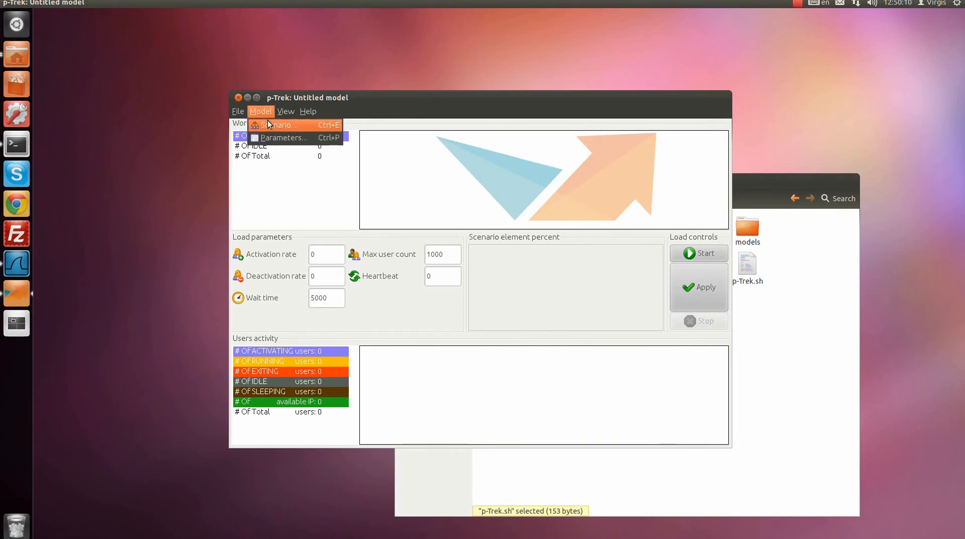
pyautogui.click(267, 124)
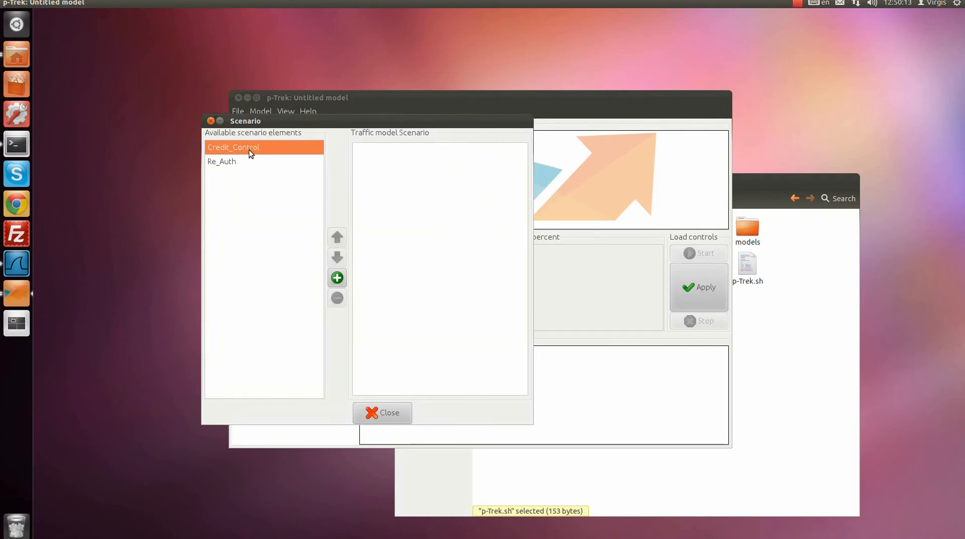
pyautogui.click(337, 280)
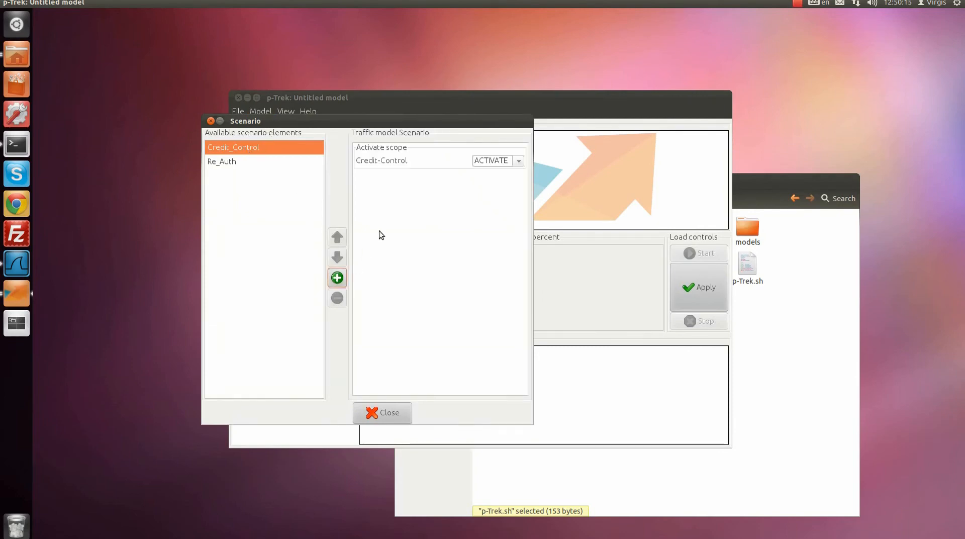
# Open the Credit-Control element's parameter options and set the mandatory AVP 258_Auth-Application-Id to 4, applying the change
pyautogui.click(397, 163)
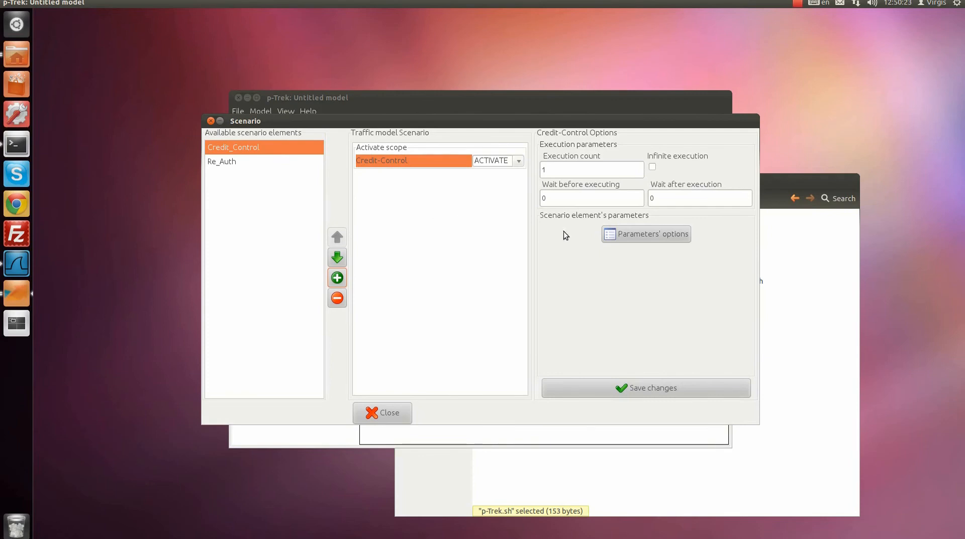
pyautogui.click(644, 237)
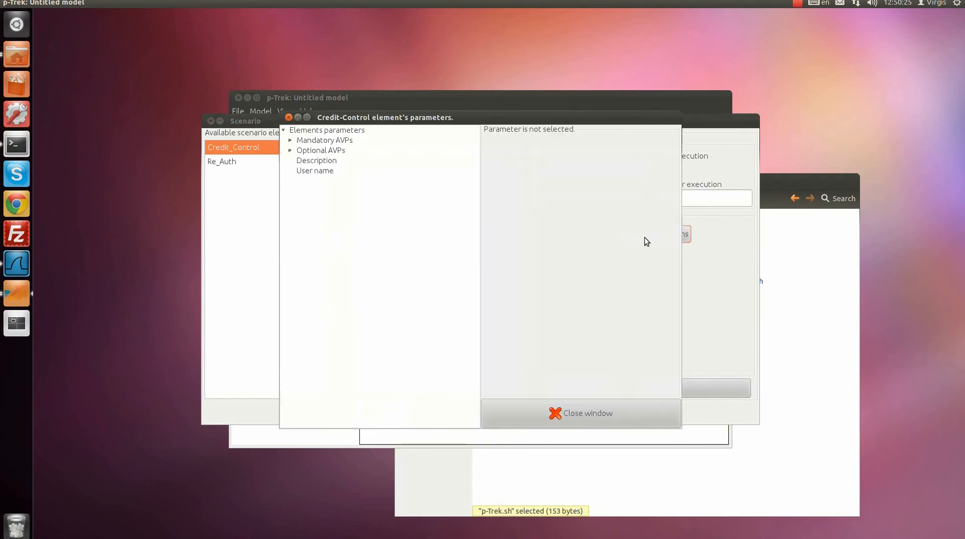
pyautogui.click(291, 141)
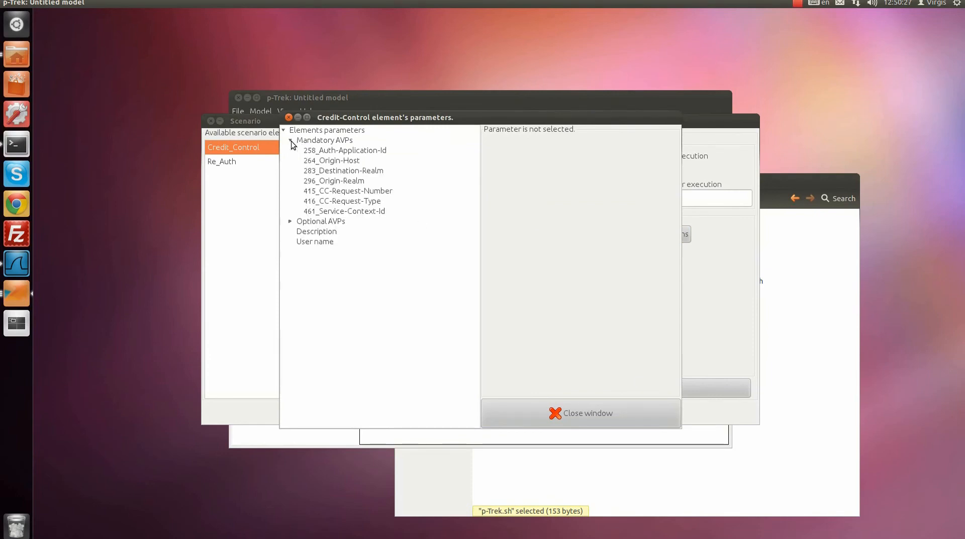
pyautogui.click(336, 153)
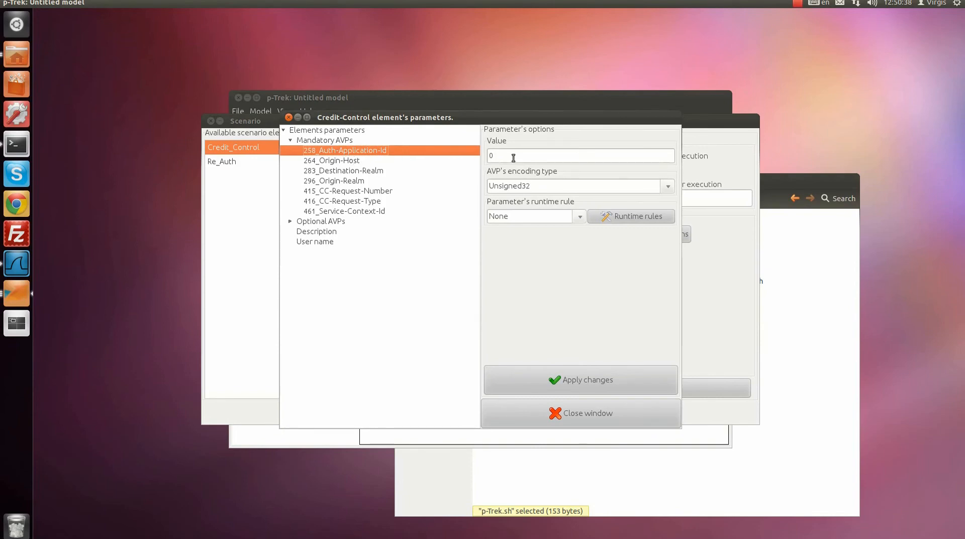
pyautogui.moveTo(514, 157)
pyautogui.mouseDown()
pyautogui.moveTo(469, 157)
pyautogui.moveTo(487, 161)
pyautogui.mouseUp()
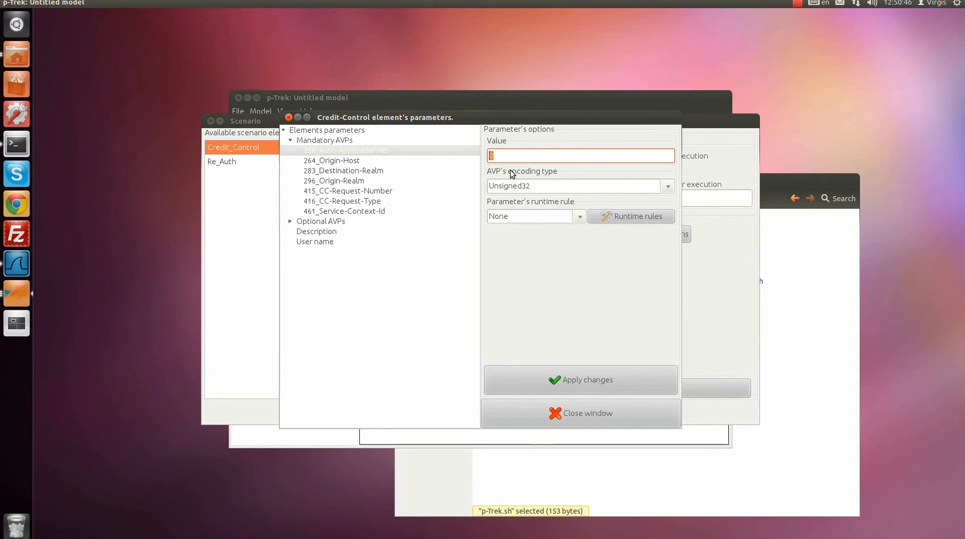
pyautogui.write('4')
pyautogui.click(577, 381)
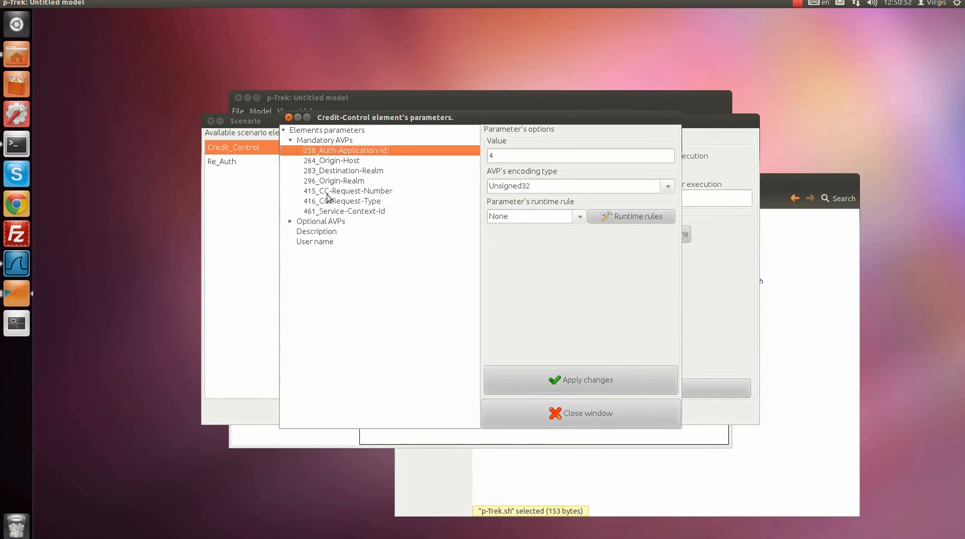
# Set the value of the 264_Origin-Host AVP to my.host.com and apply the change
pyautogui.click(334, 161)
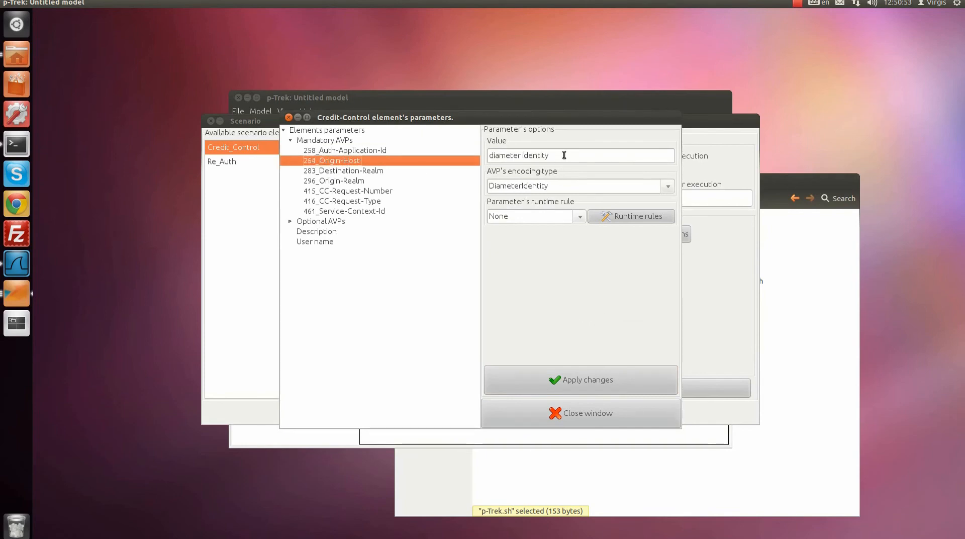
pyautogui.moveTo(565, 156); pyautogui.dragTo(465, 153)
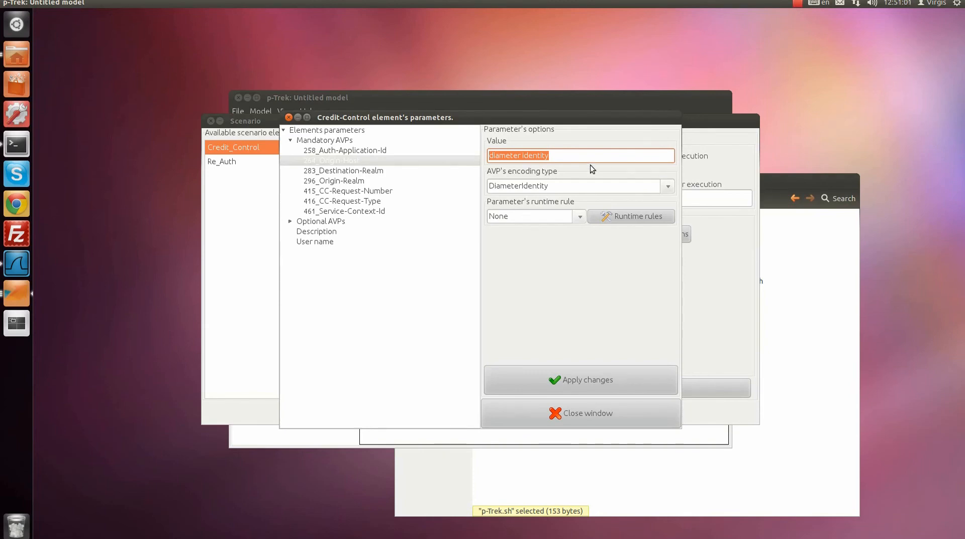
pyautogui.write('my.')
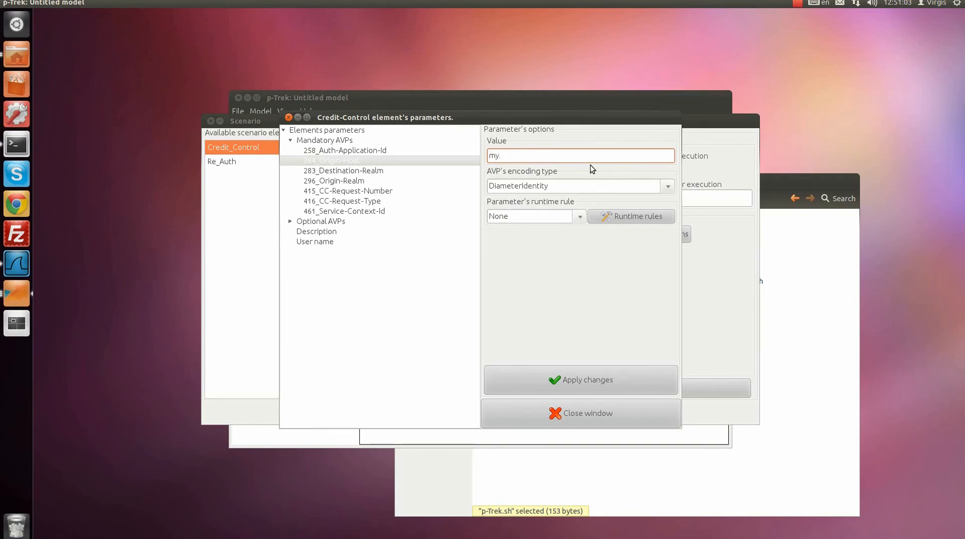
pyautogui.write('host.com')
pyautogui.click(588, 380)
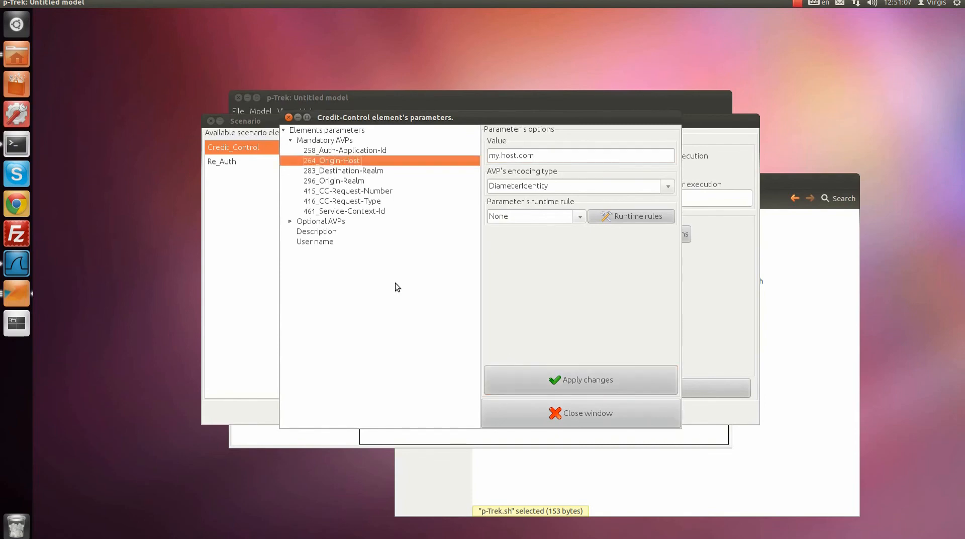
# Set the mandatory 283_Destination-Realm AVP's value to some.realm.com and apply the change
pyautogui.click(352, 173)
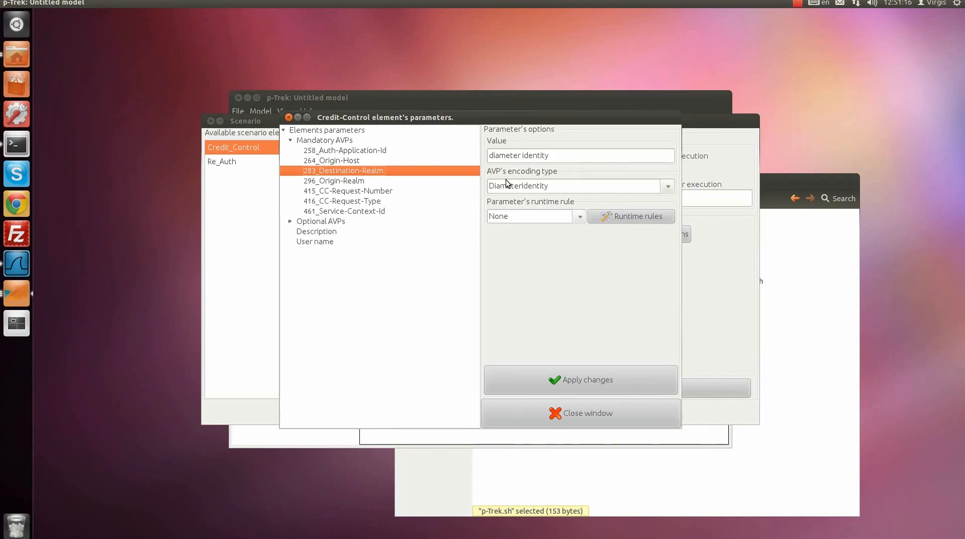
pyautogui.moveTo(555, 155); pyautogui.dragTo(485, 157)
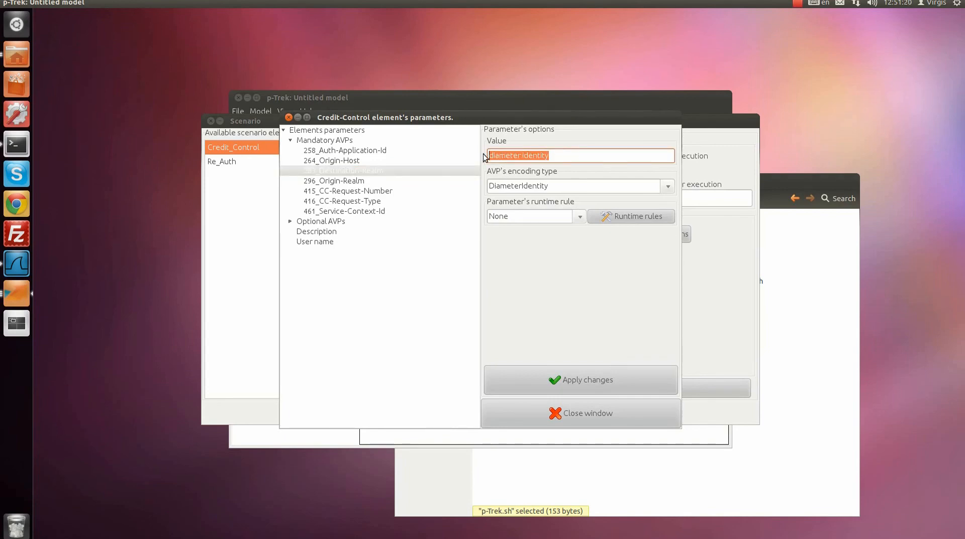
pyautogui.write('some.real')
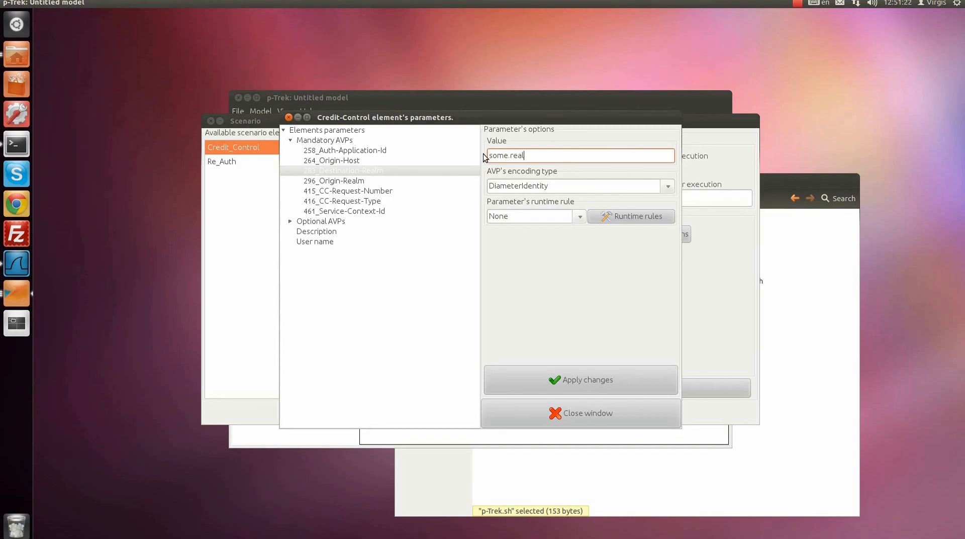
pyautogui.write('m.com')
pyautogui.click(583, 380)
# Set the value of the 296_Origin-Realm AVP to my.realm.com and apply the change
pyautogui.click(352, 184)
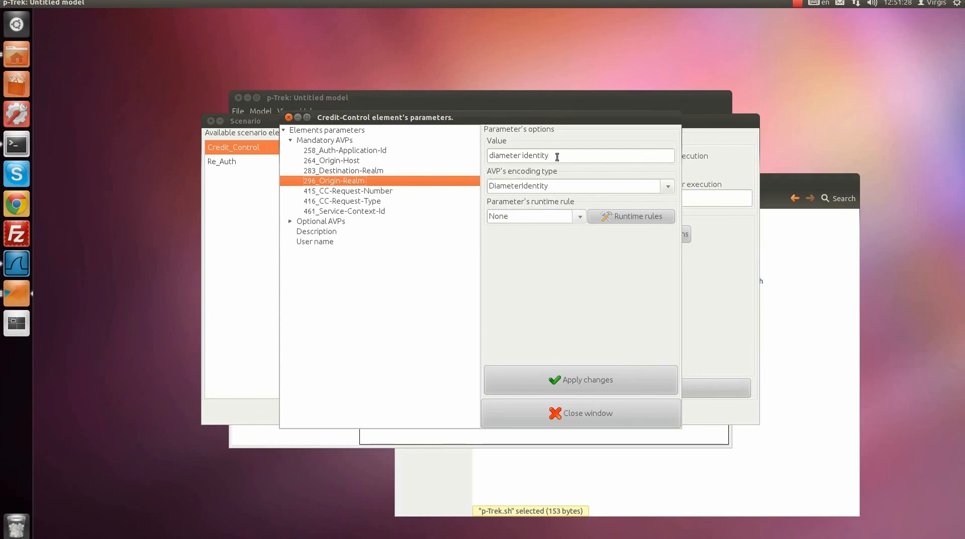
pyautogui.moveTo(557, 157); pyautogui.dragTo(486, 157)
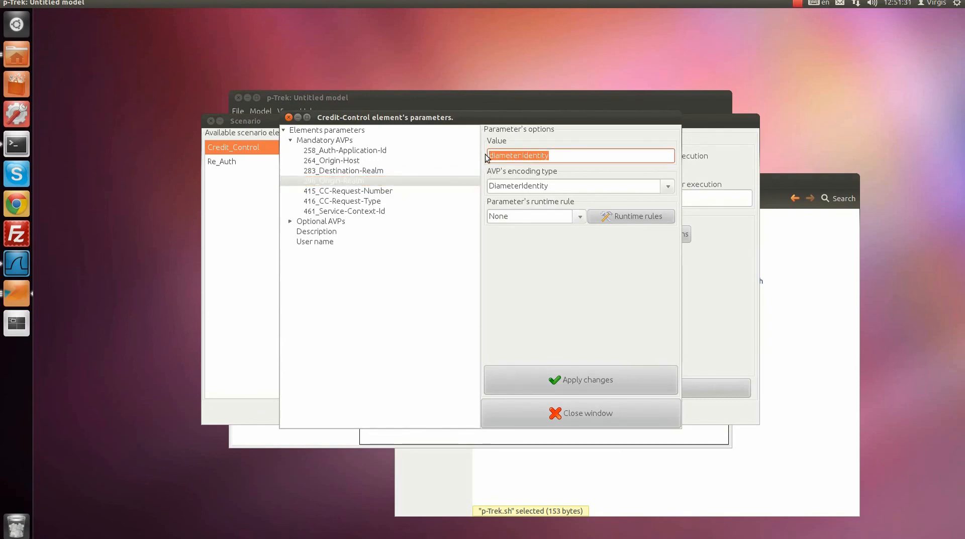
pyautogui.write('my.realm')
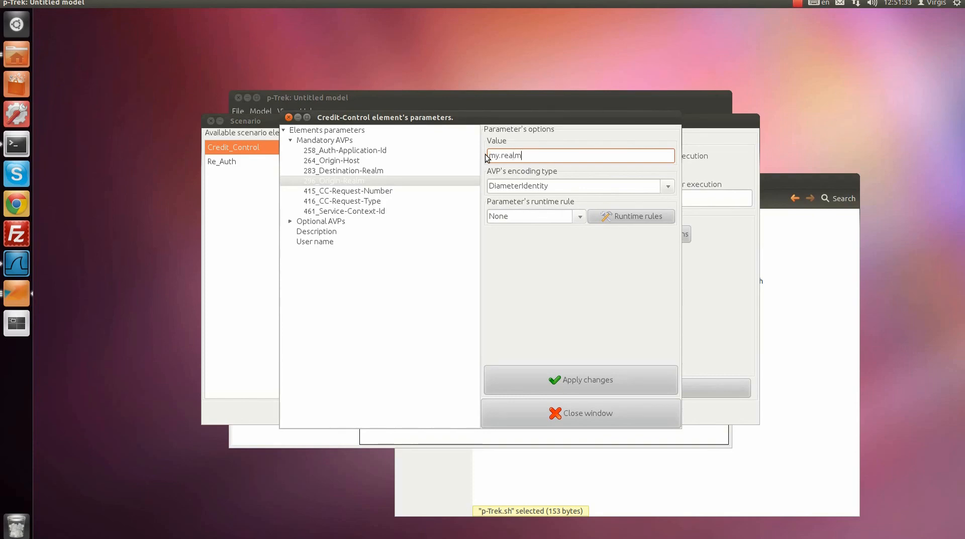
pyautogui.write('.com')
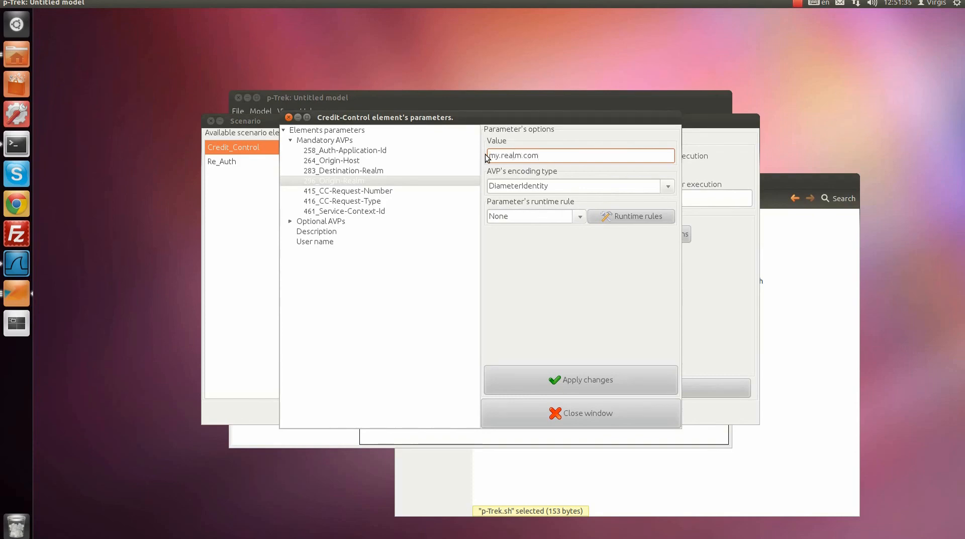
pyautogui.click(601, 393)
# Review the 415_CC-Request-Number AVP, then set the 416_CC-Request-Type AVP's value to 1 and apply the change
pyautogui.click(344, 193)
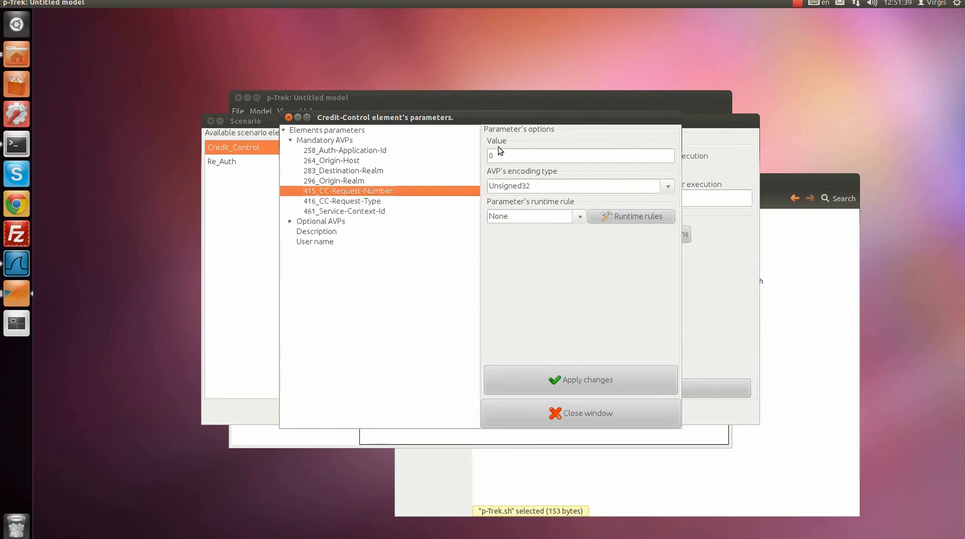
pyautogui.click(345, 203)
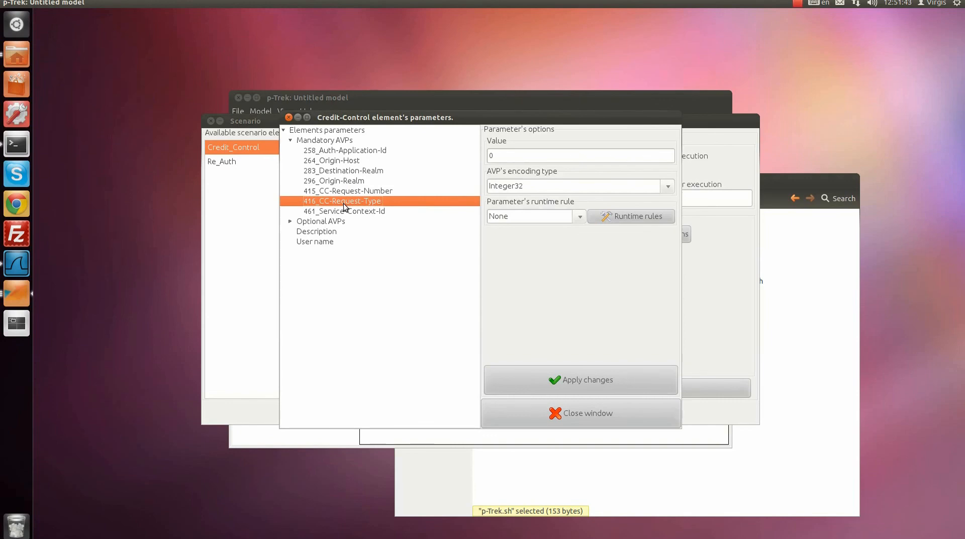
pyautogui.click(495, 155)
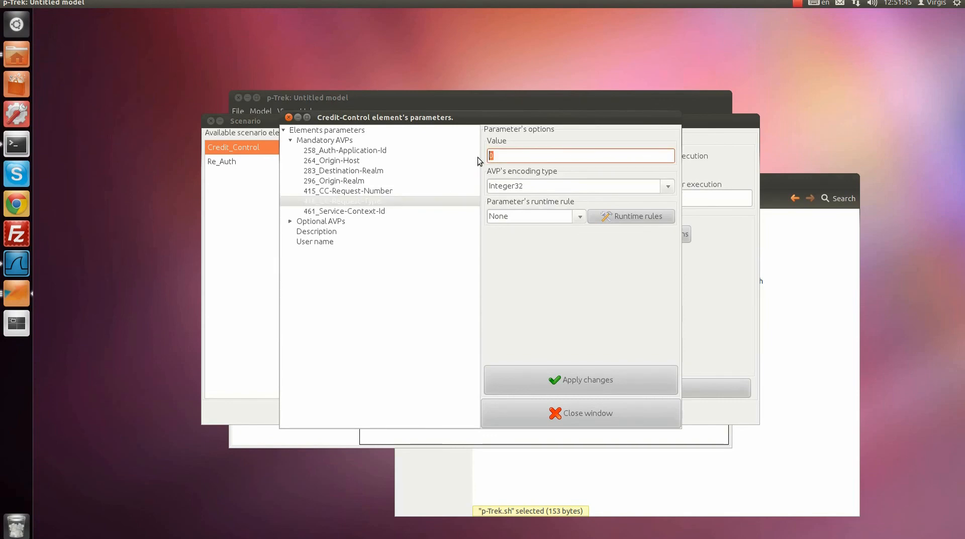
pyautogui.write('1')
pyautogui.click(550, 373)
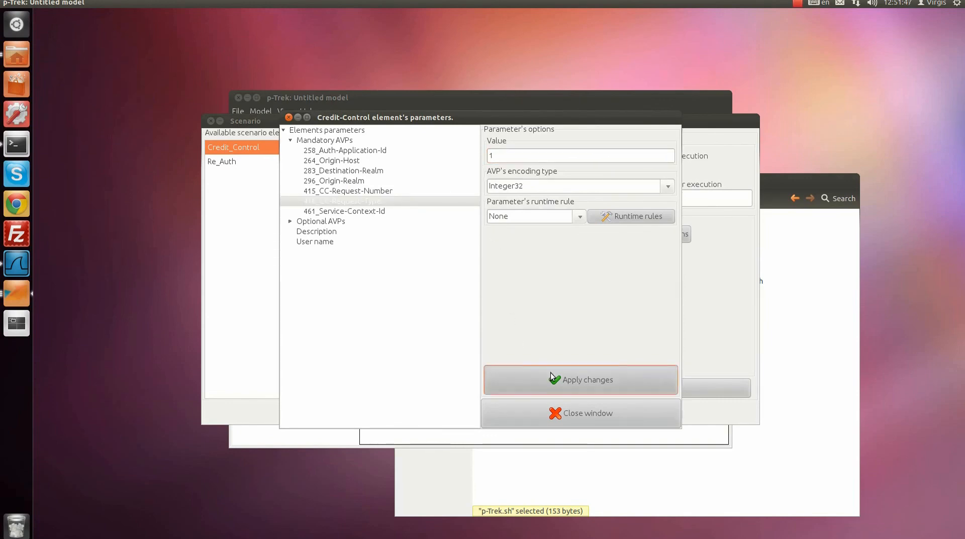
# Set the 461_Service-Context-Id AVP's value to dffsd, apply it, and close the element's parameters and the scenario editor
pyautogui.click(375, 212)
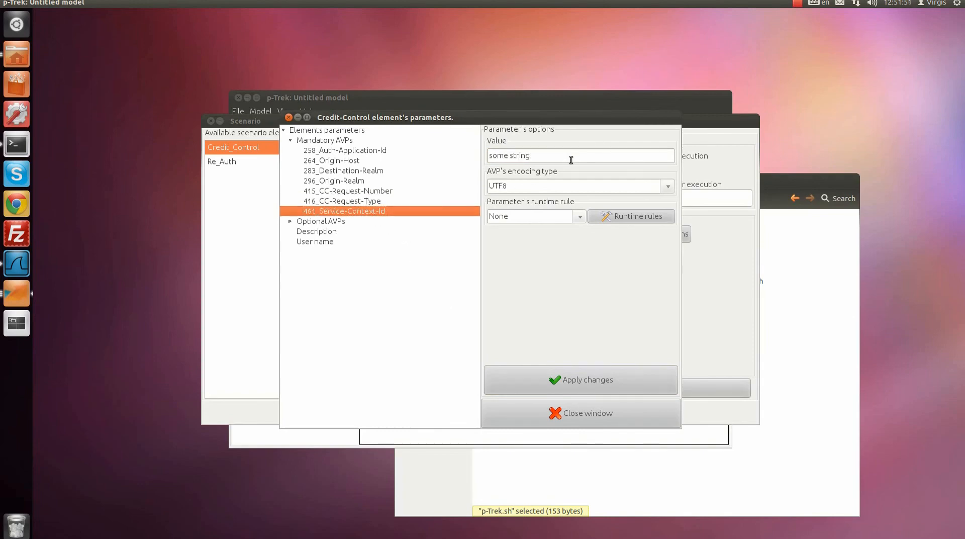
pyautogui.moveTo(571, 159); pyautogui.dragTo(469, 157)
pyautogui.write('dffsd')
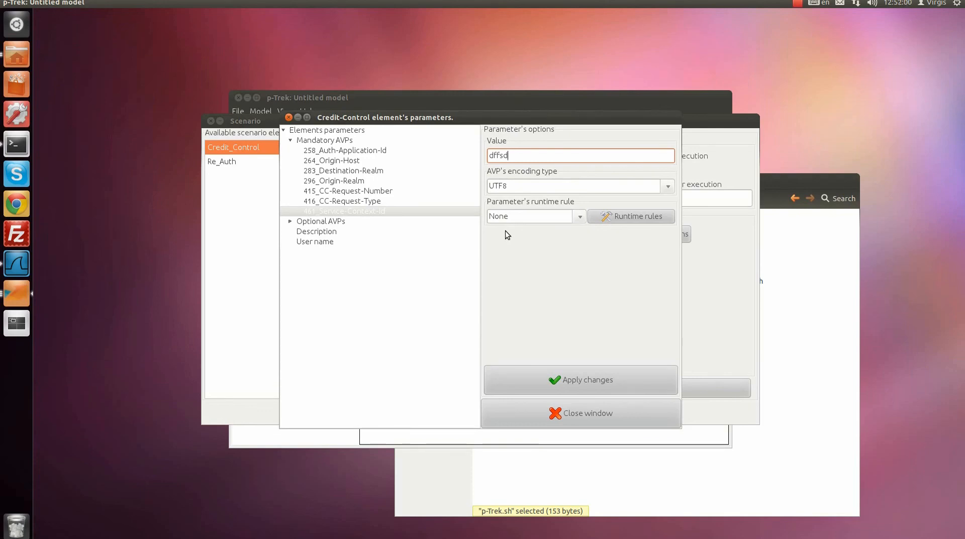
pyautogui.click(576, 378)
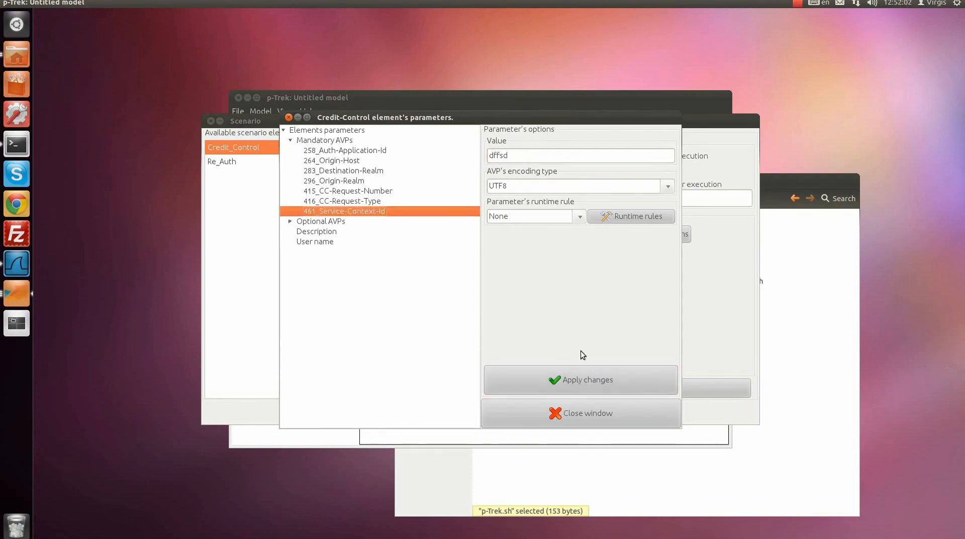
pyautogui.click(577, 417)
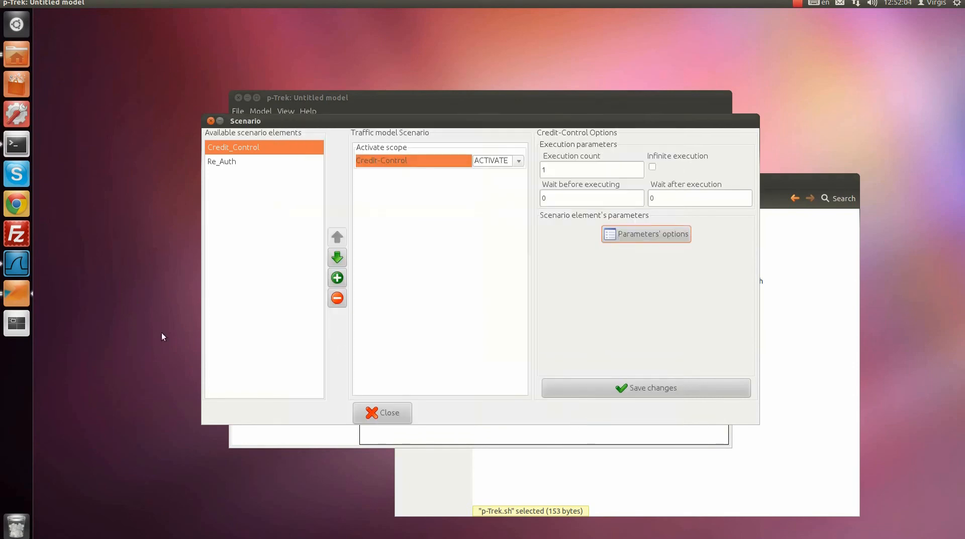
pyautogui.click(366, 410)
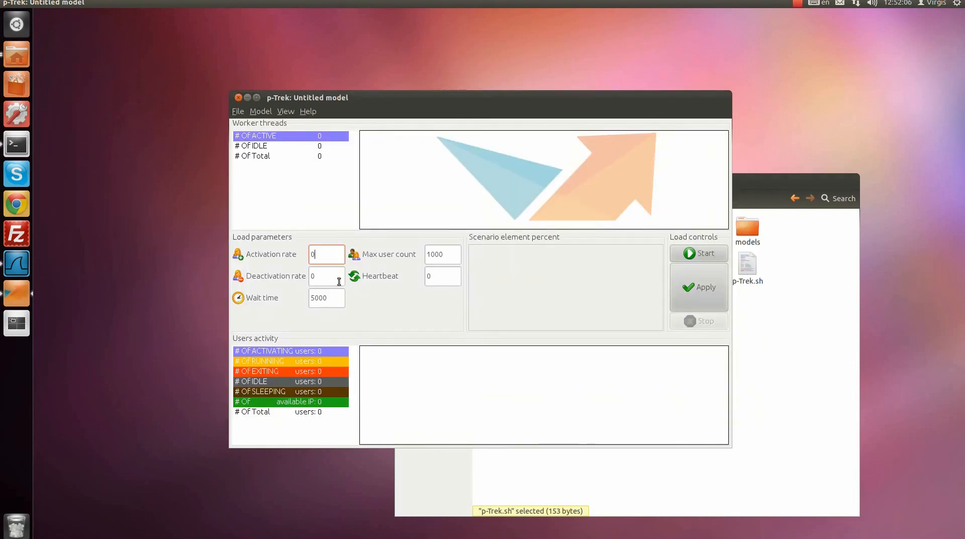
# Set the load parameters to an activation rate of 1 and a max user count of 1
pyautogui.moveTo(324, 257); pyautogui.dragTo(289, 257)
pyautogui.write('1')
pyautogui.click(447, 253)
pyautogui.moveTo(447, 253); pyautogui.dragTo(409, 255)
pyautogui.write('1')
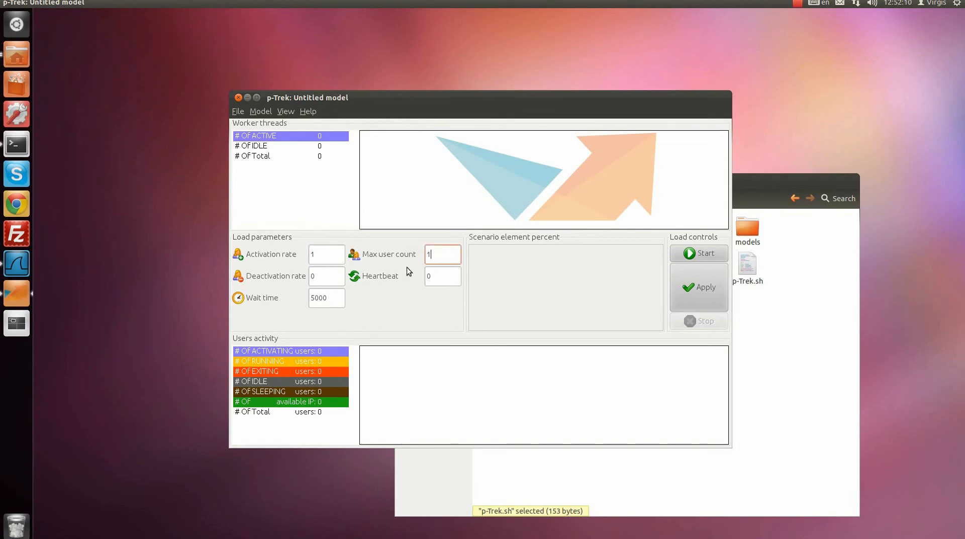
# Show the Diameter peer additional server's message view in the main window
pyautogui.click(285, 112)
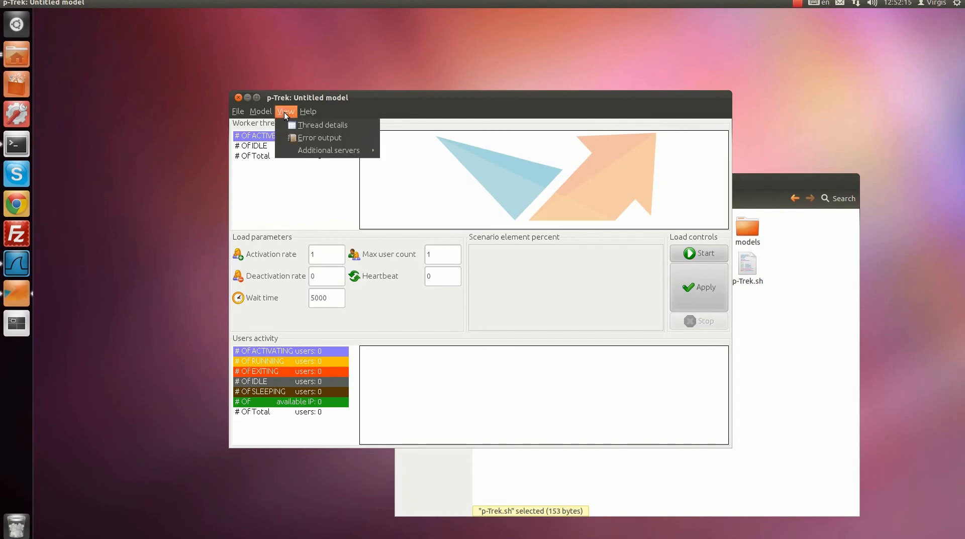
pyautogui.moveTo(319, 149)
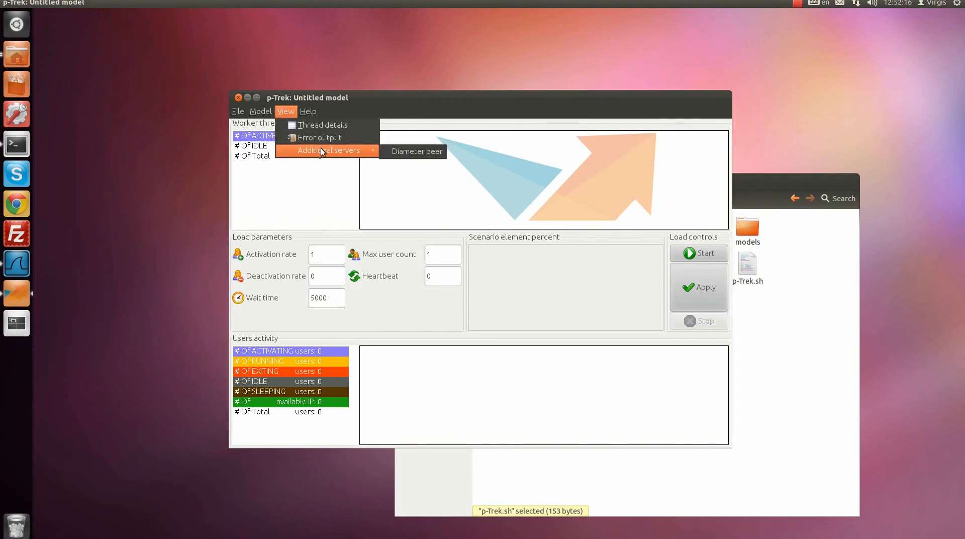
pyautogui.click(416, 153)
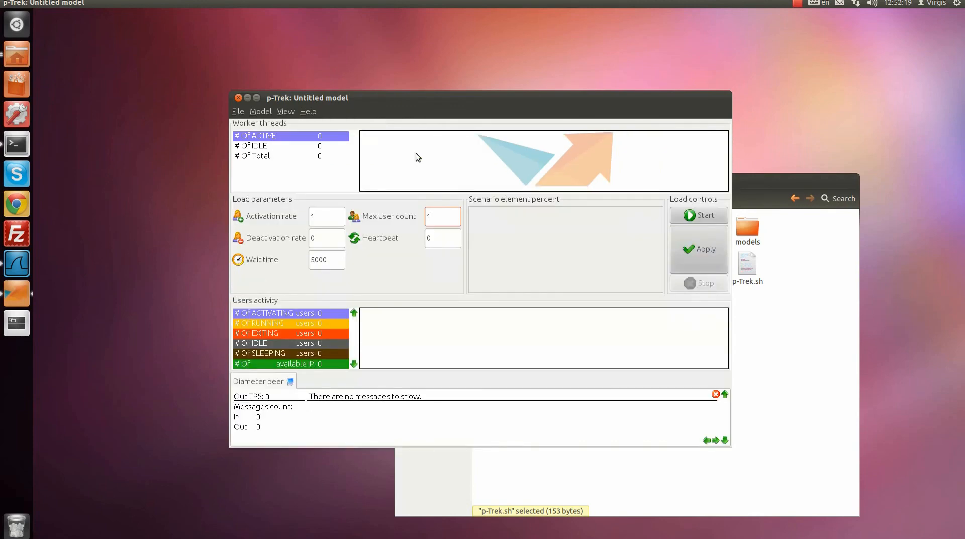
# Start the traffic load and stop it once a Diameter message has been sent and answered
pyautogui.click(688, 221)
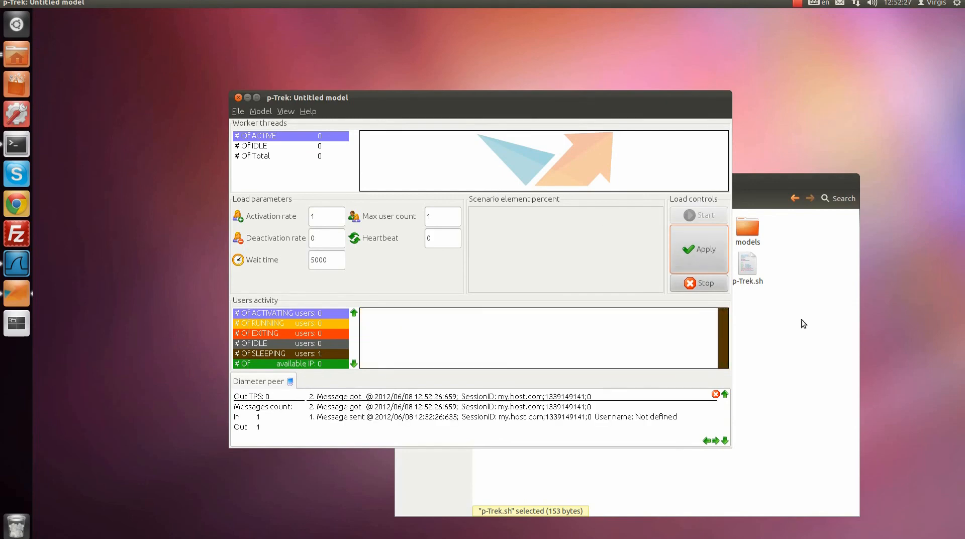
pyautogui.click(724, 286)
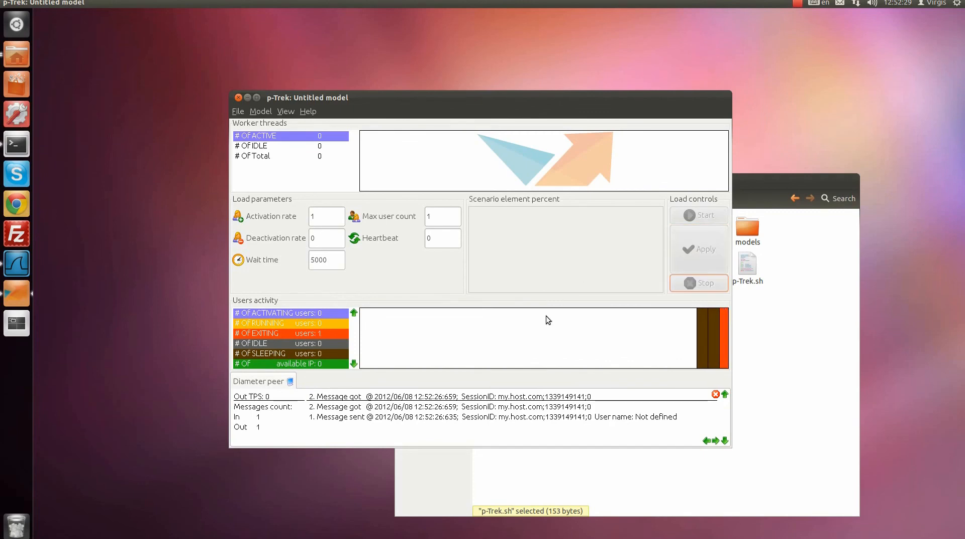